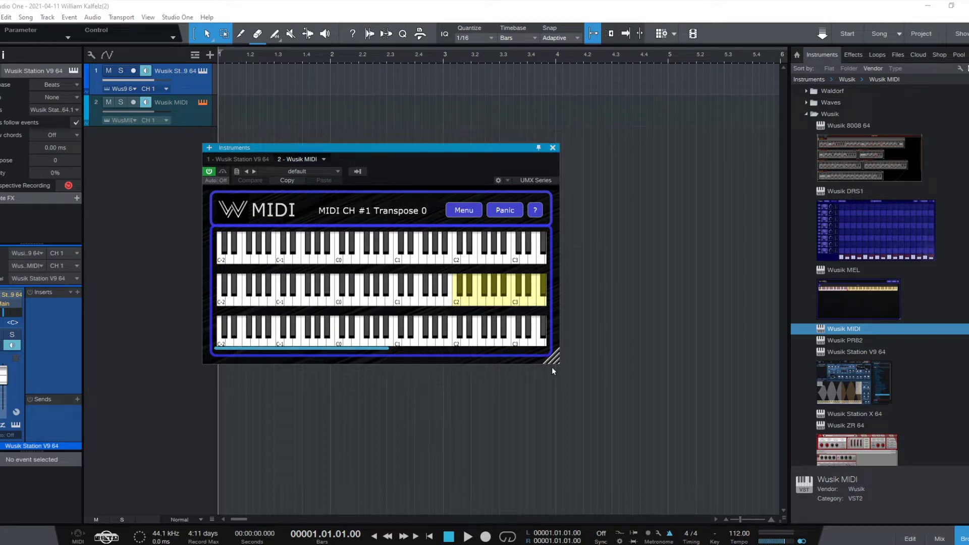
Enlarge the Wusik MIDI editor so all three keyboards reach C8, then reposition it.
drag(553, 361, 881, 374)
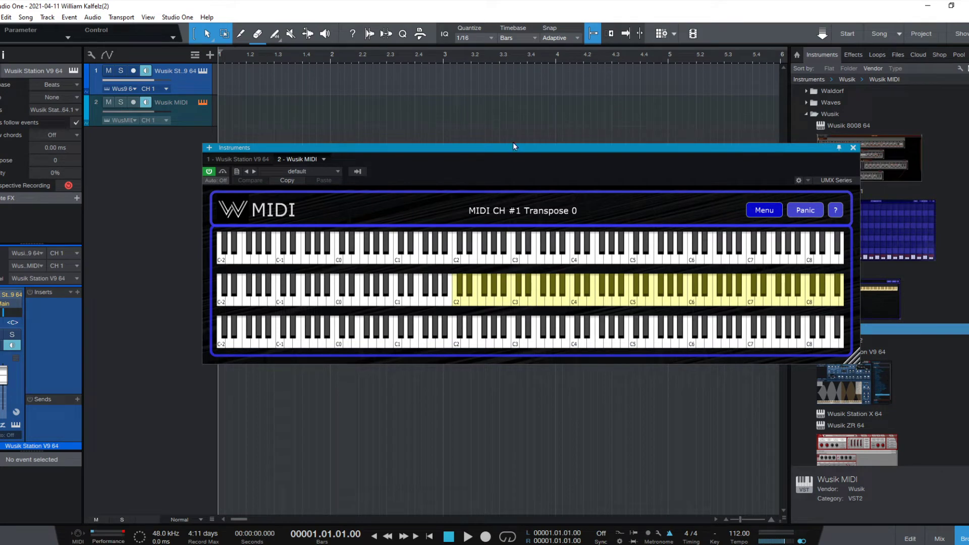
drag(550, 148, 536, 165)
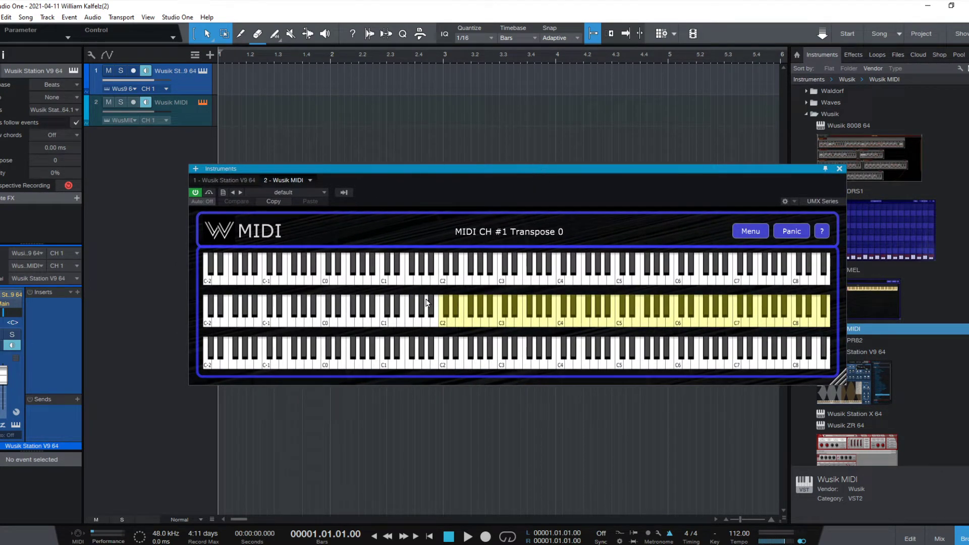
Expand the Wusik Station track and keep Wusik MIDI as its MIDI input on CH 1.
click(203, 71)
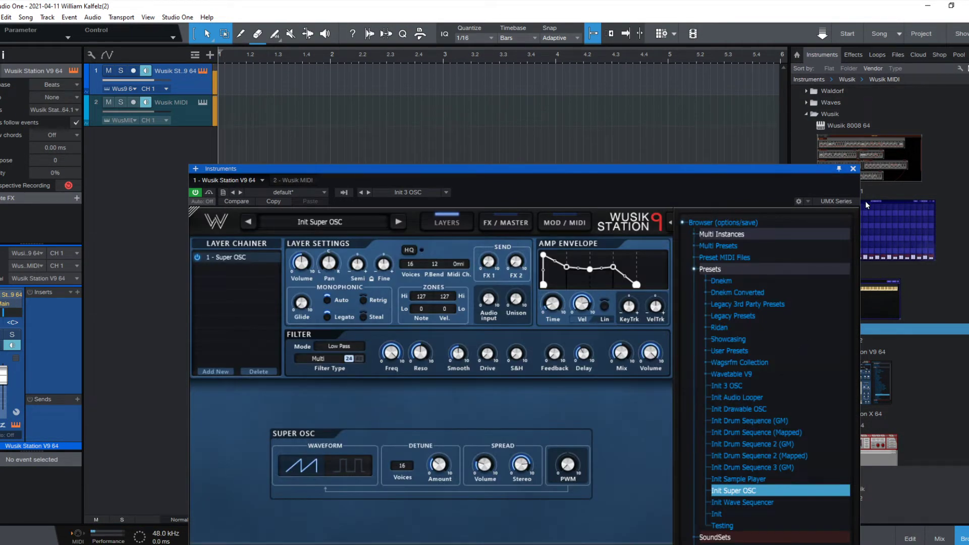
click(853, 170)
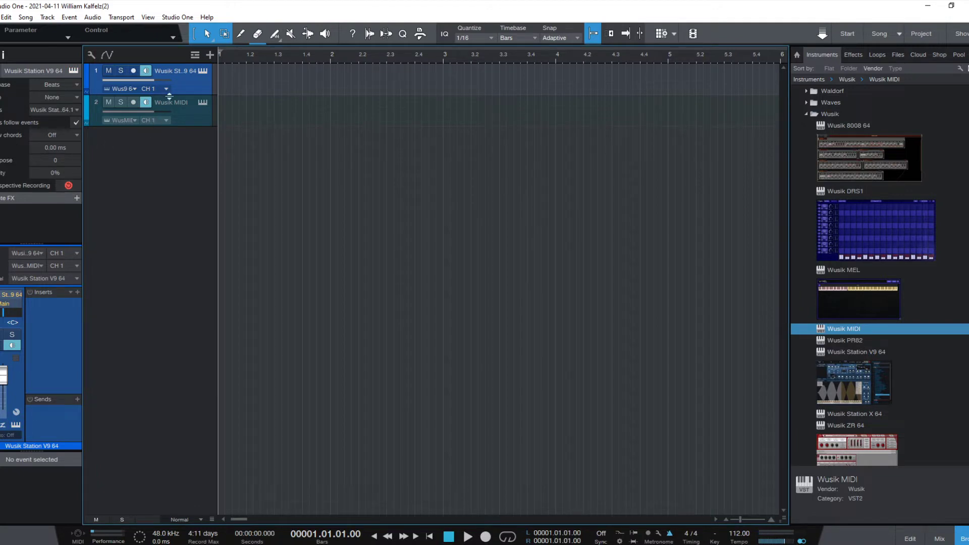
drag(172, 95, 174, 150)
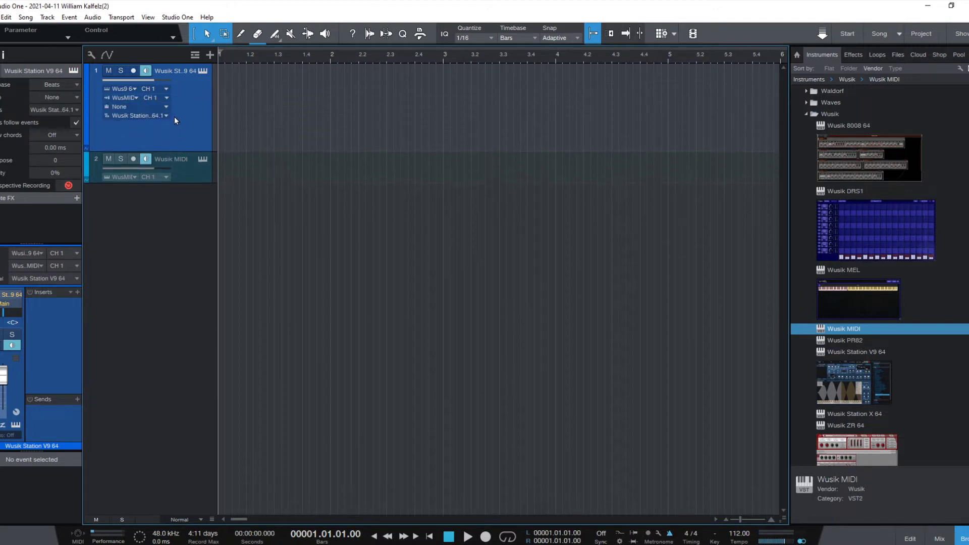
click(164, 98)
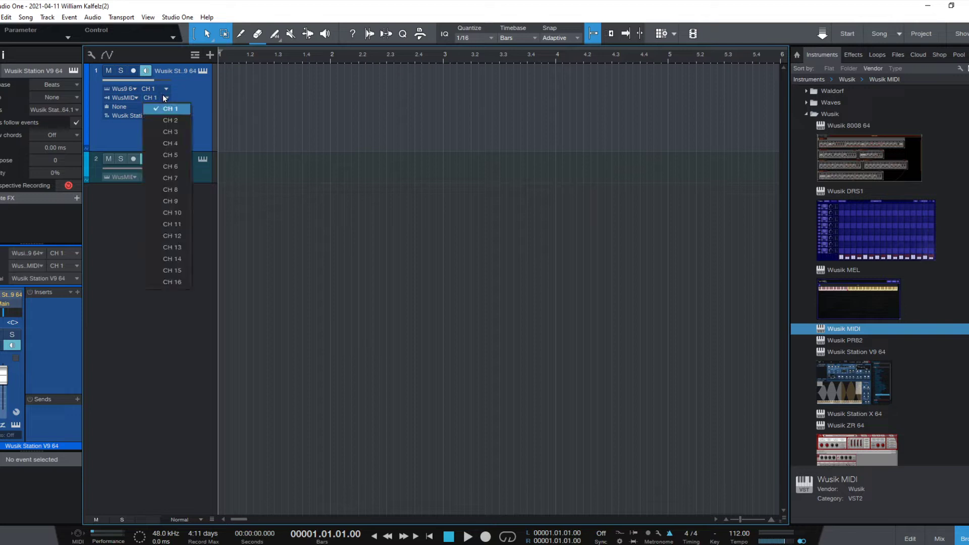
click(138, 97)
click(137, 96)
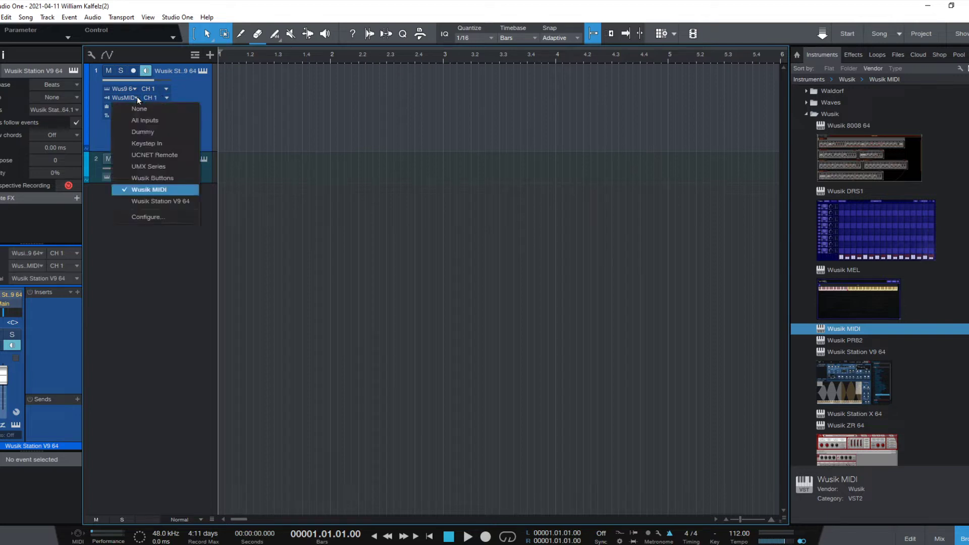
click(168, 189)
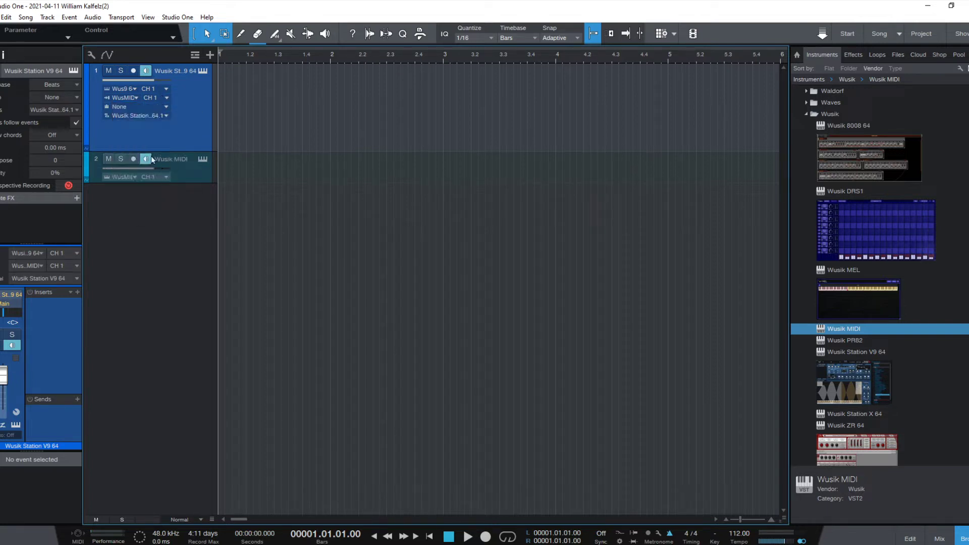
Enter 24 as Wusik MIDI's global Transpose in Settings and save it.
click(202, 159)
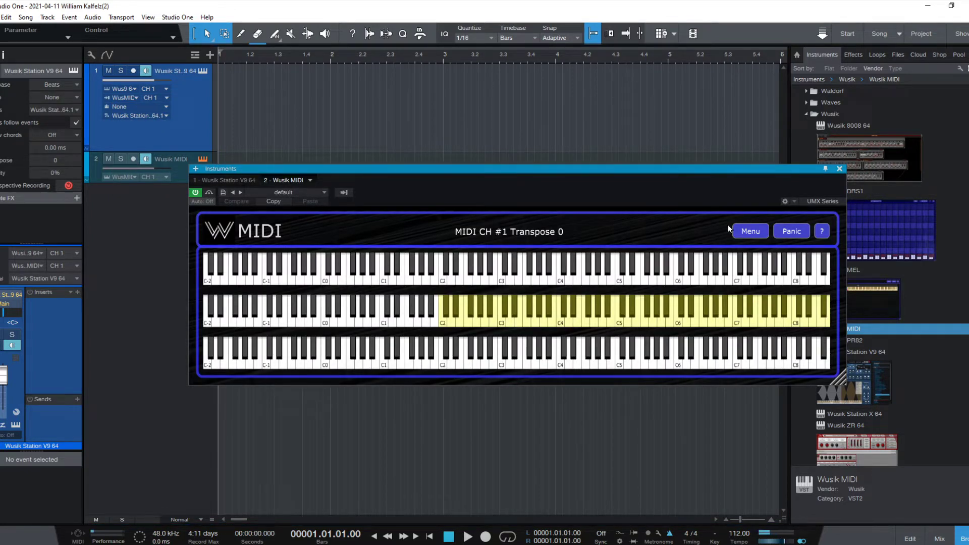
click(759, 235)
click(749, 250)
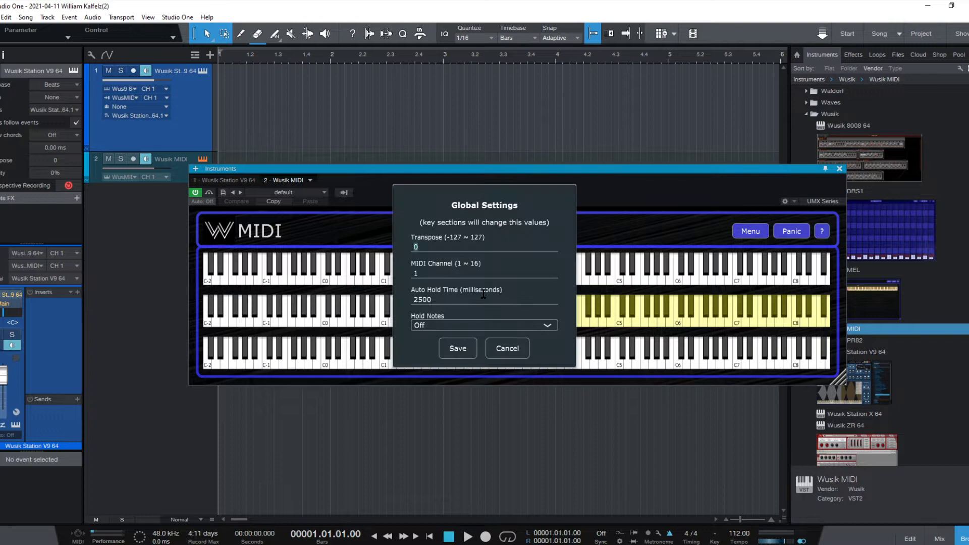
click(469, 348)
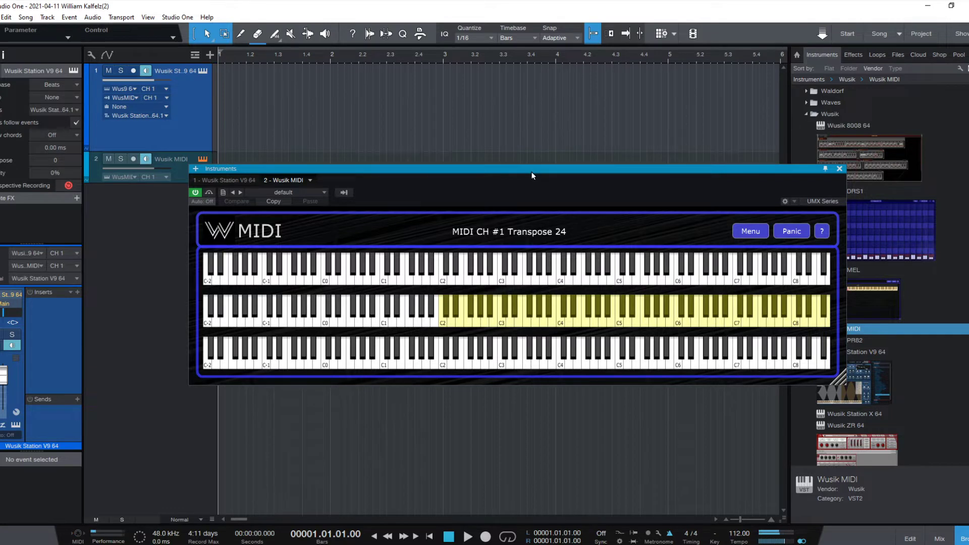
drag(529, 174, 519, 185)
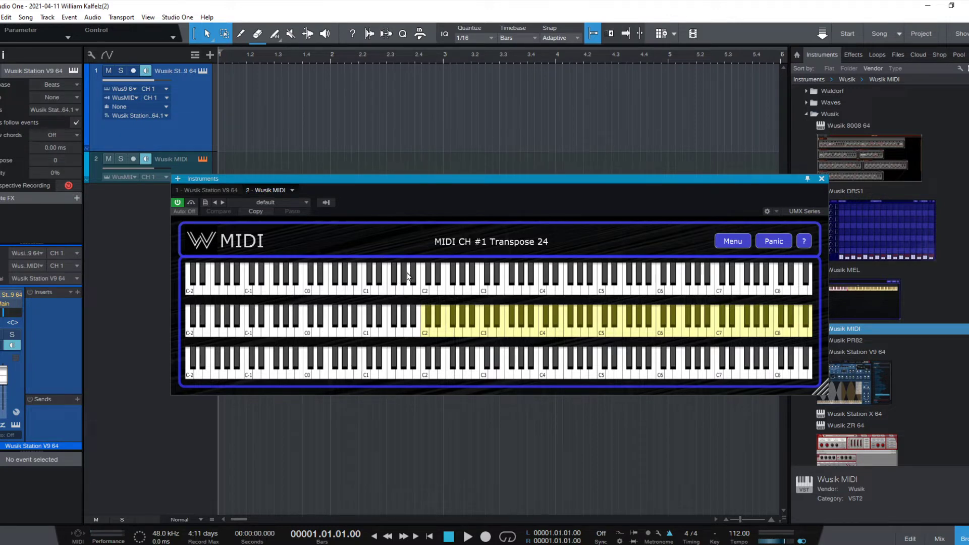
click(414, 284)
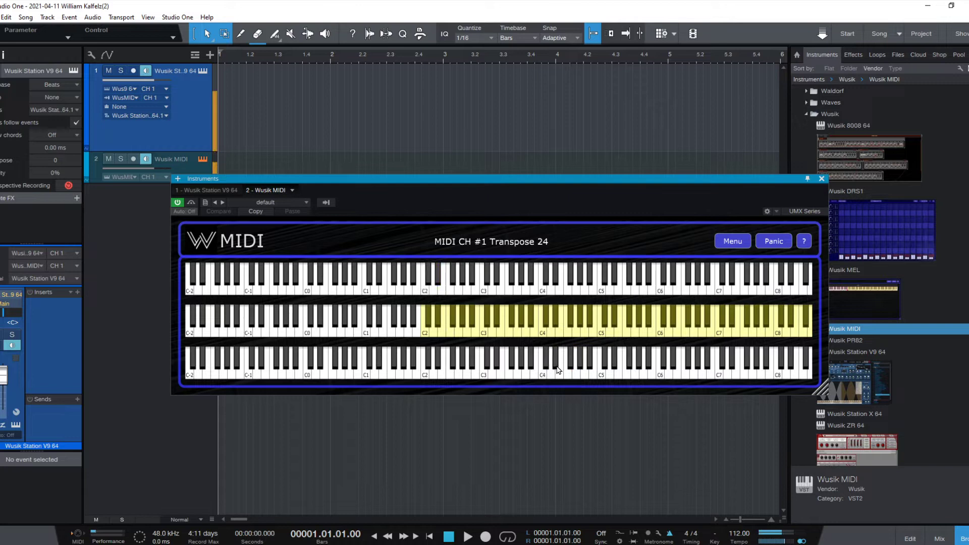
click(425, 285)
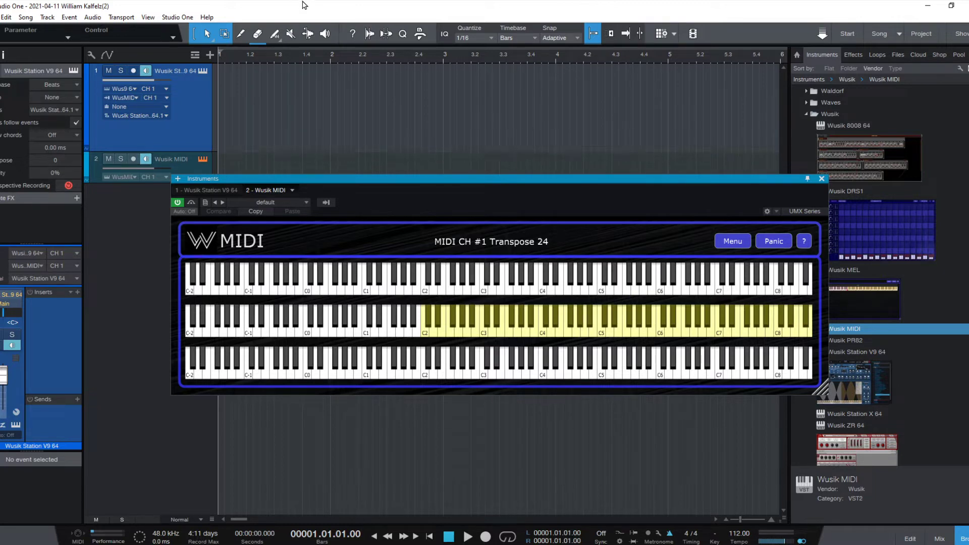
Set Hold Notes to Auto Hold with a 500 ms Auto Hold Time, save, then trigger Panic.
click(725, 246)
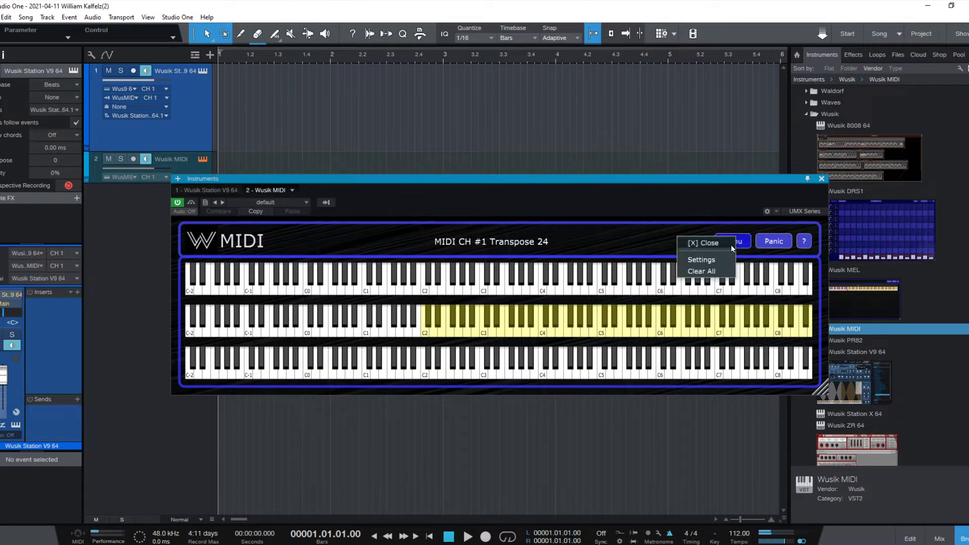
click(709, 260)
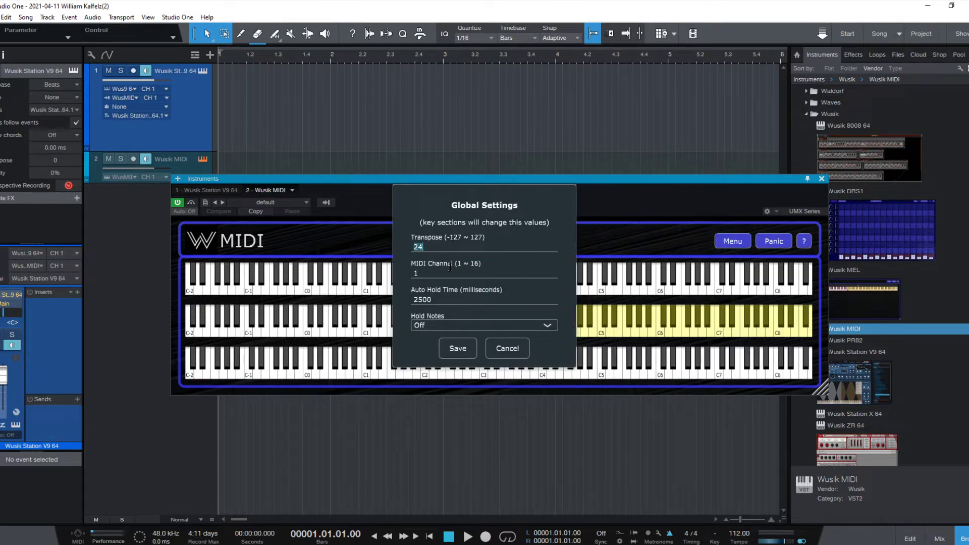
click(464, 326)
click(463, 326)
click(464, 326)
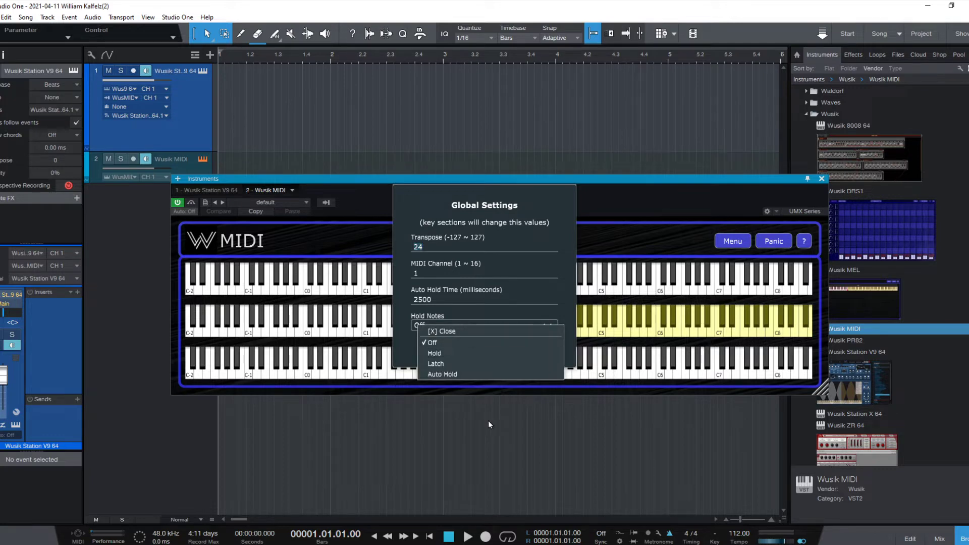
click(482, 374)
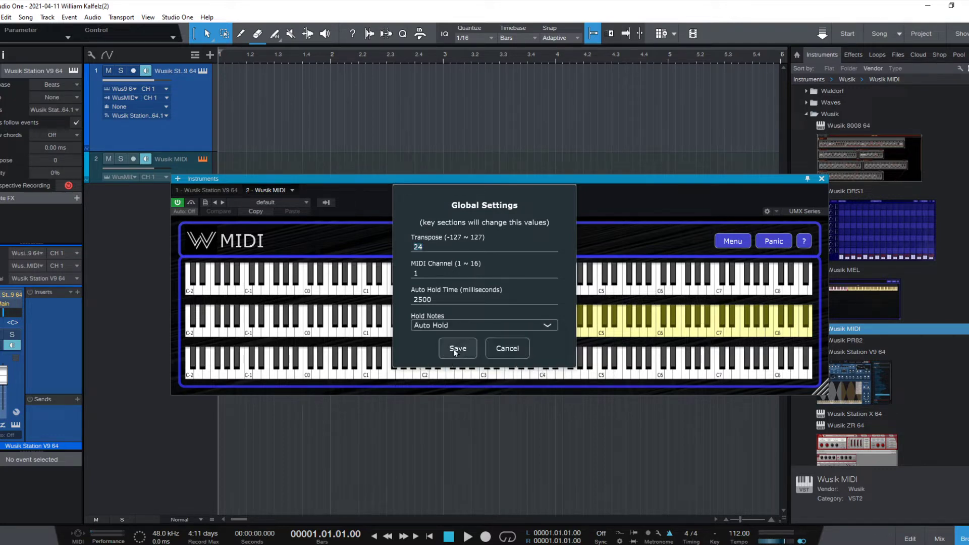
click(451, 299)
key(Delete)
click(458, 349)
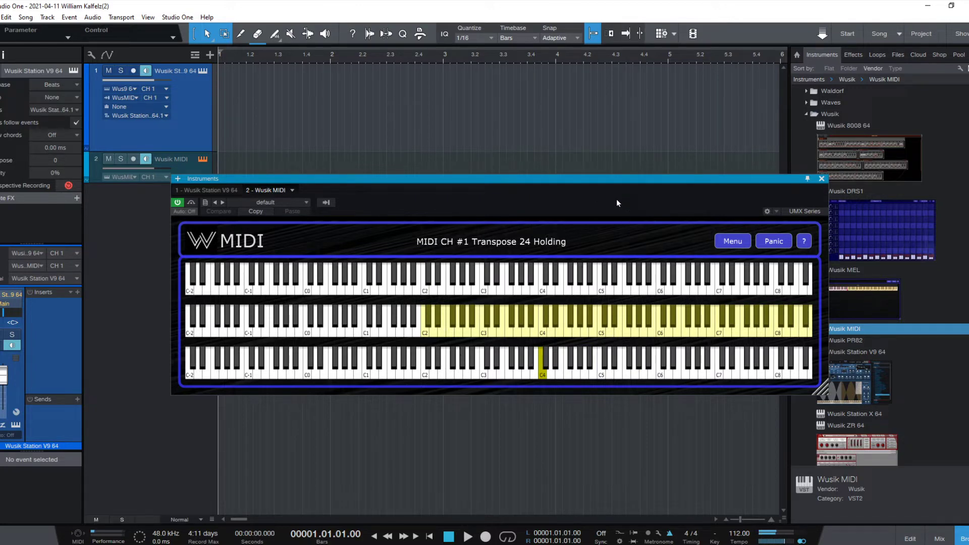
click(787, 245)
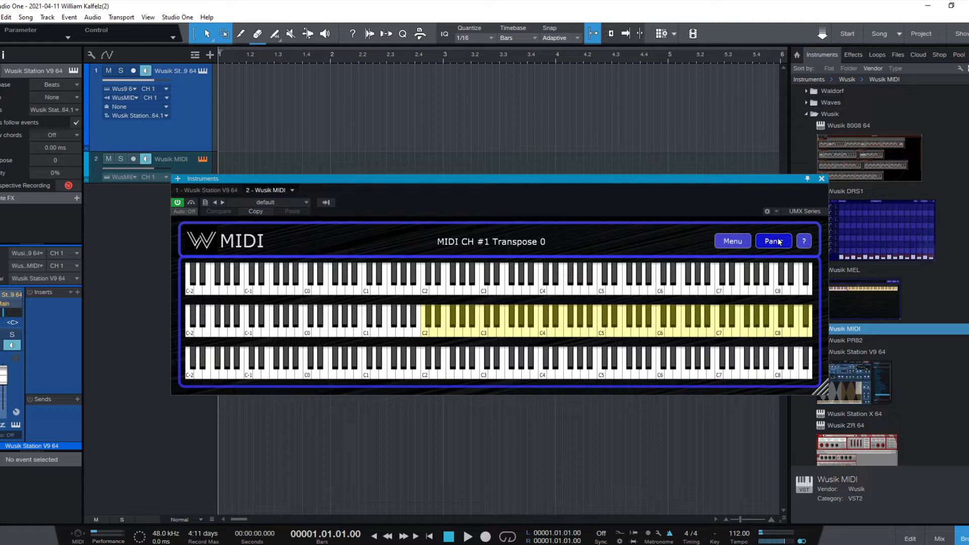
Reopen Wusik MIDI's Settings and save them unchanged, with transpose 0 and hold off.
click(736, 242)
click(713, 260)
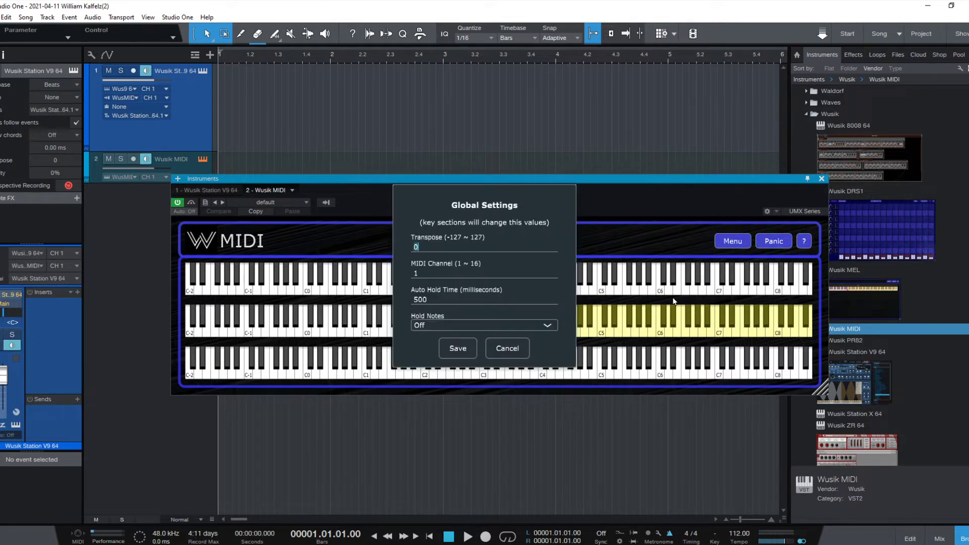
click(457, 353)
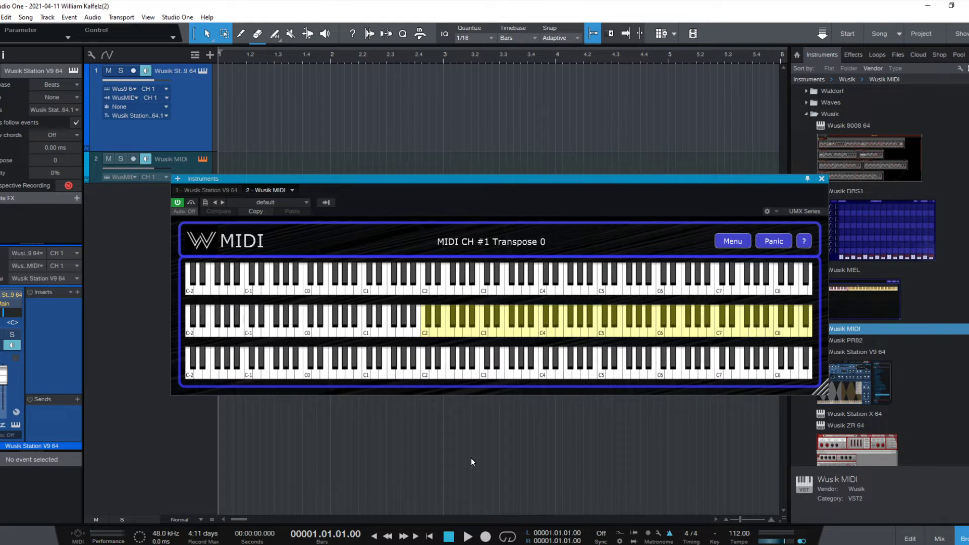
Add a Transpose key section of 12 on C1, set as an absolute value.
right_click(368, 335)
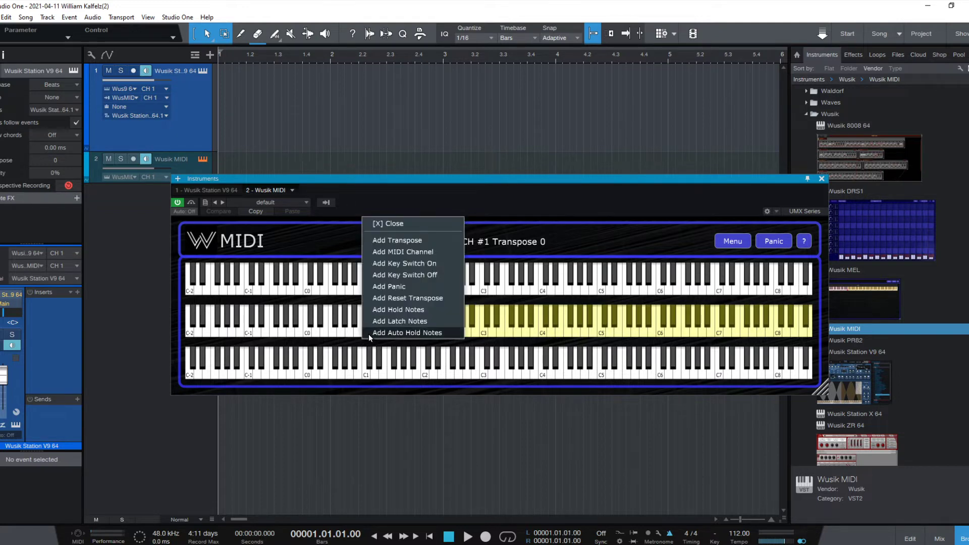
click(434, 241)
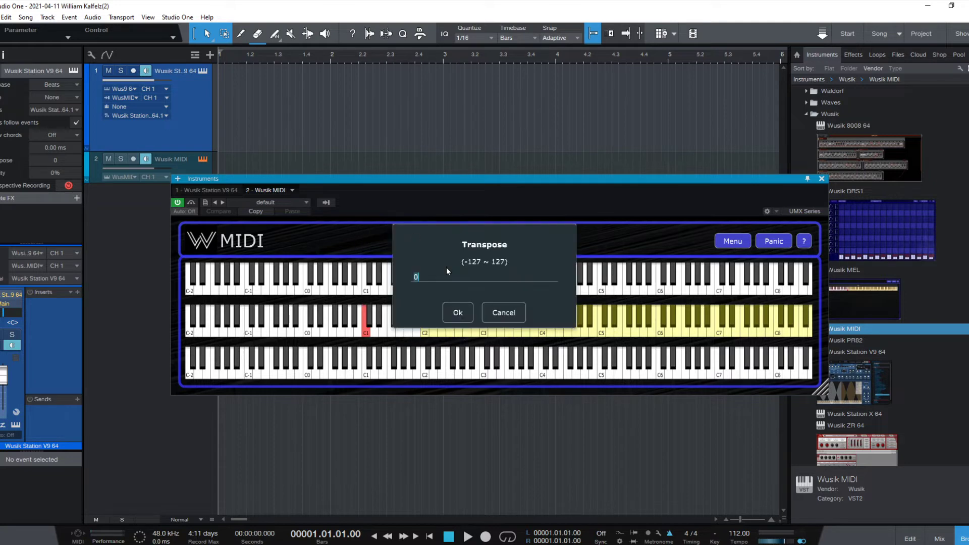
text(12)
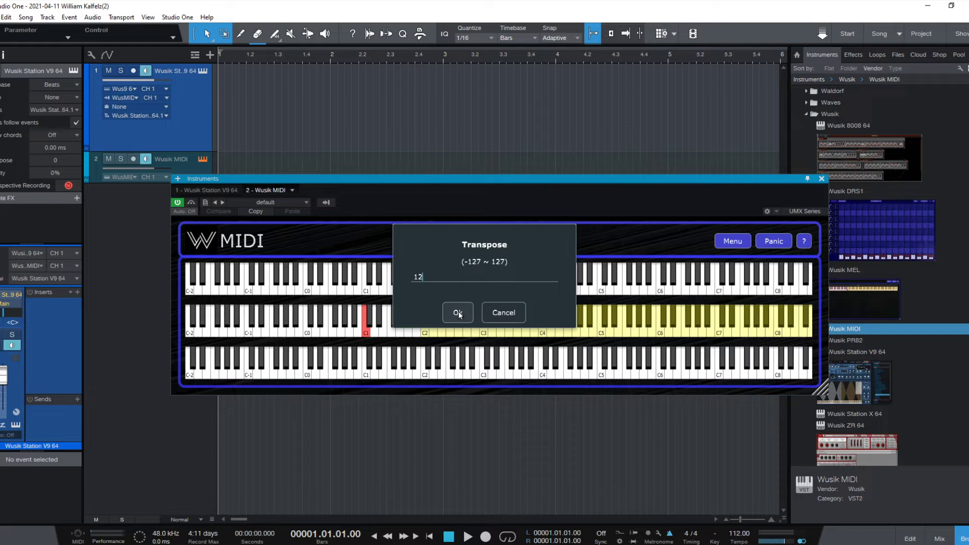
click(458, 314)
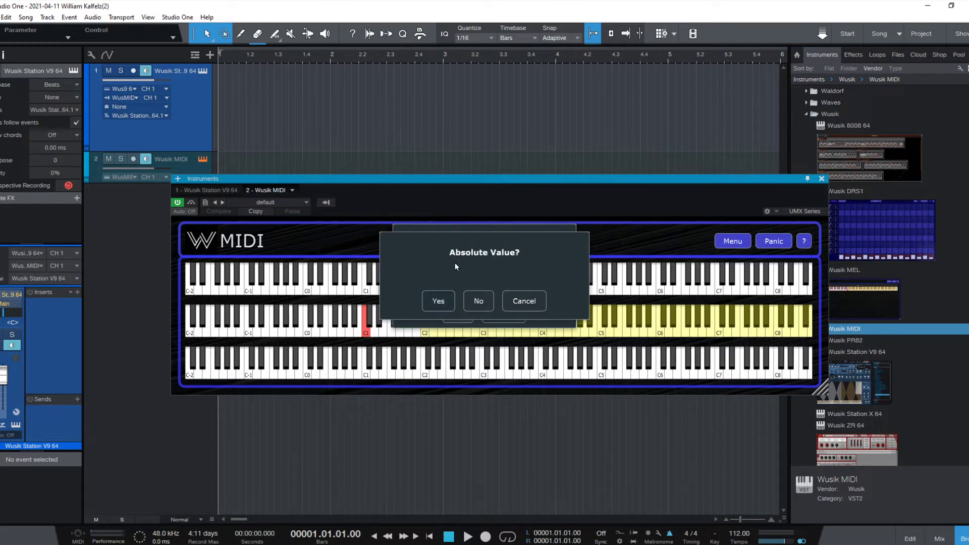
click(439, 302)
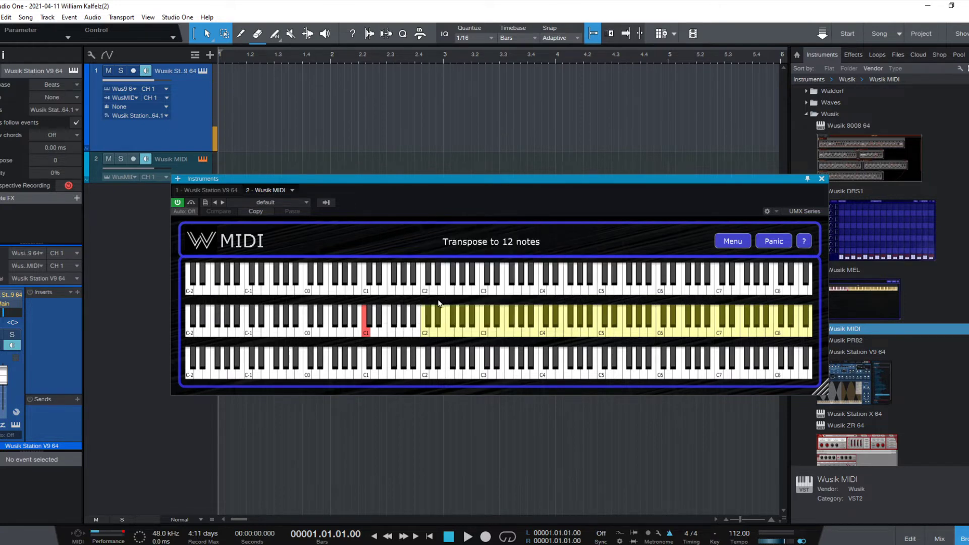
Add another Transpose section of 12 on the key near C1 and answer the Absolute Value prompt.
right_click(374, 335)
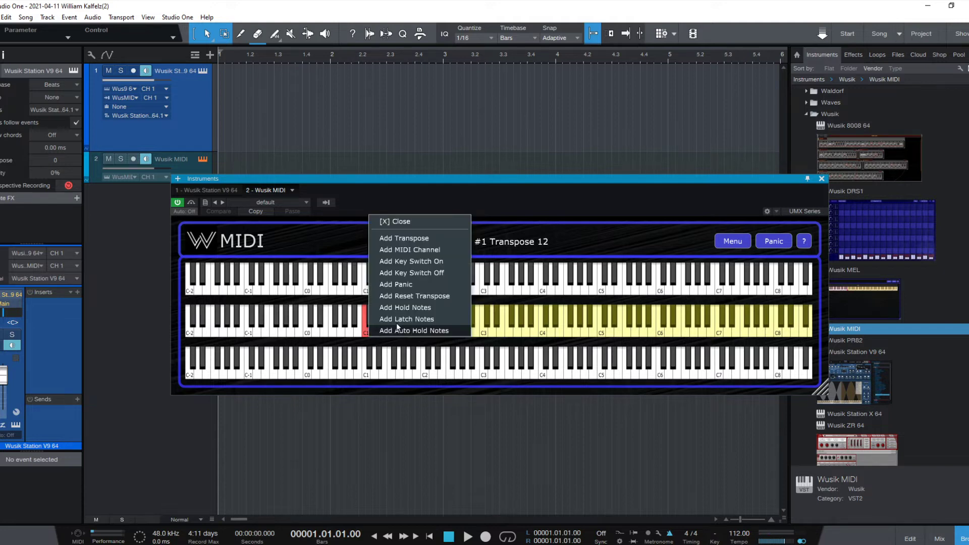
click(436, 241)
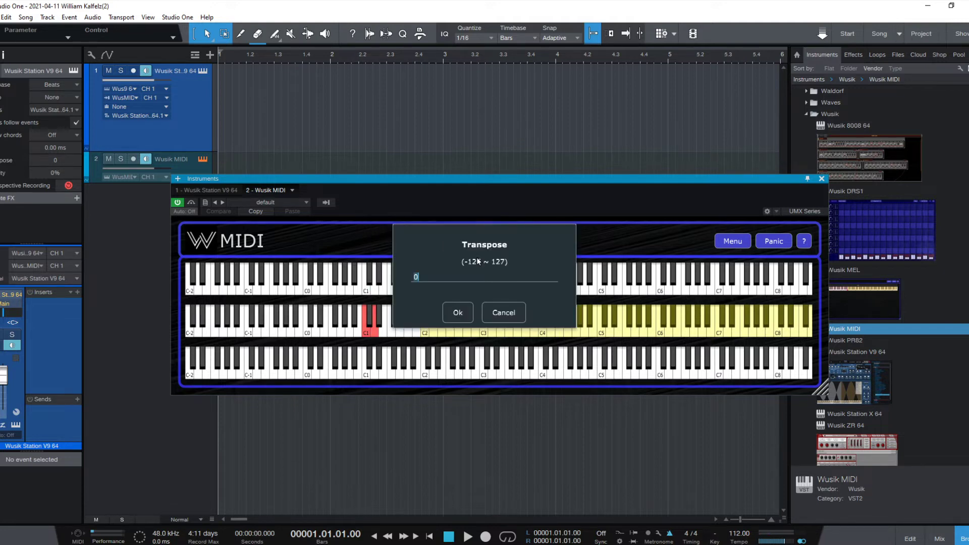
text(12)
click(456, 314)
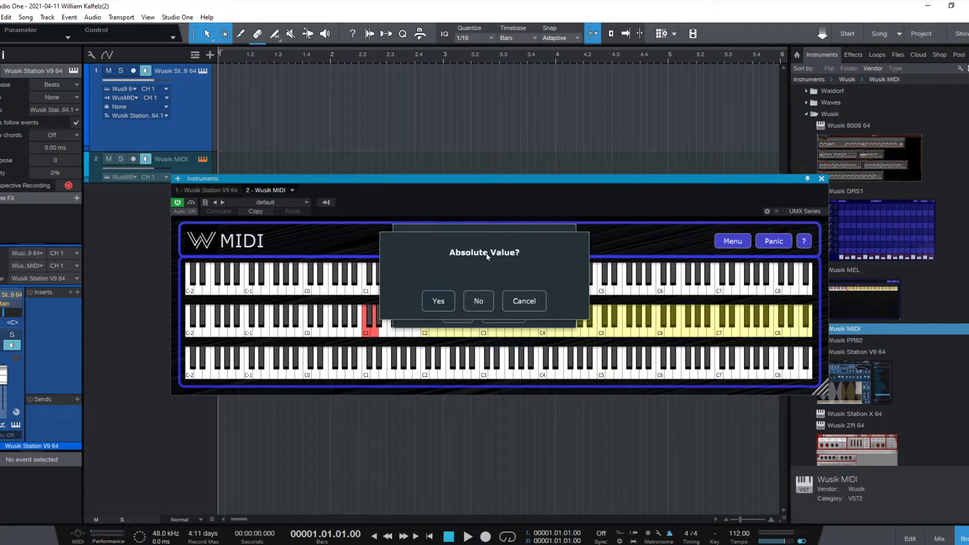
click(479, 301)
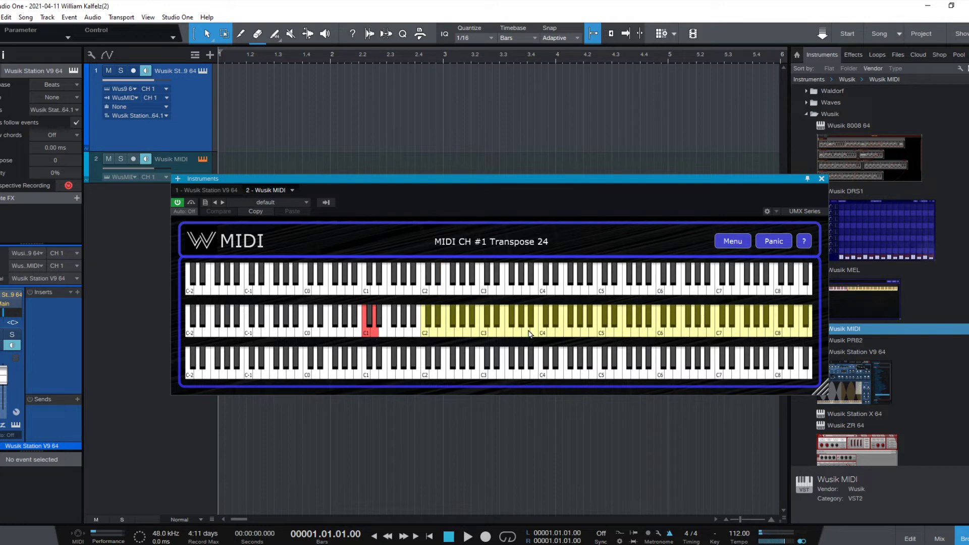
Check the red transpose section's edit value, then cancel without changes.
right_click(377, 336)
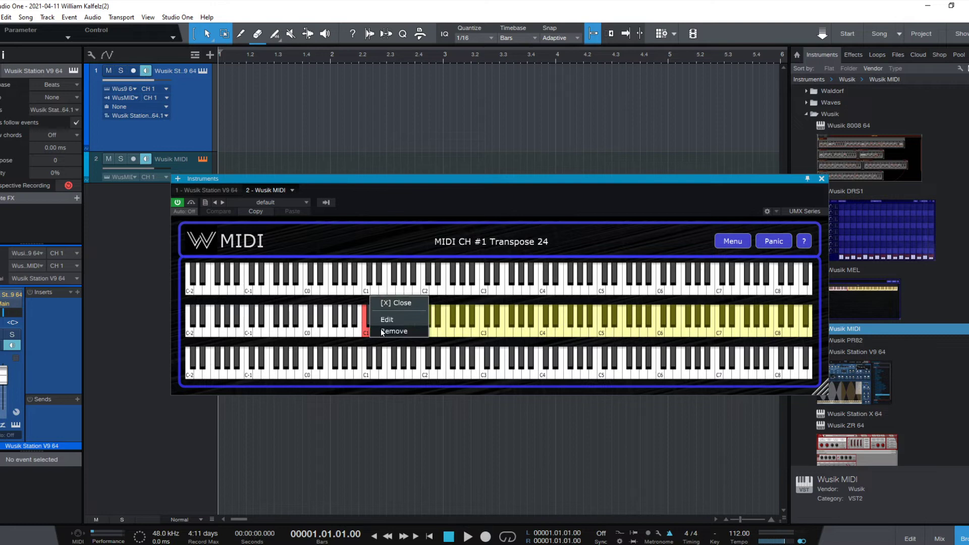
click(404, 319)
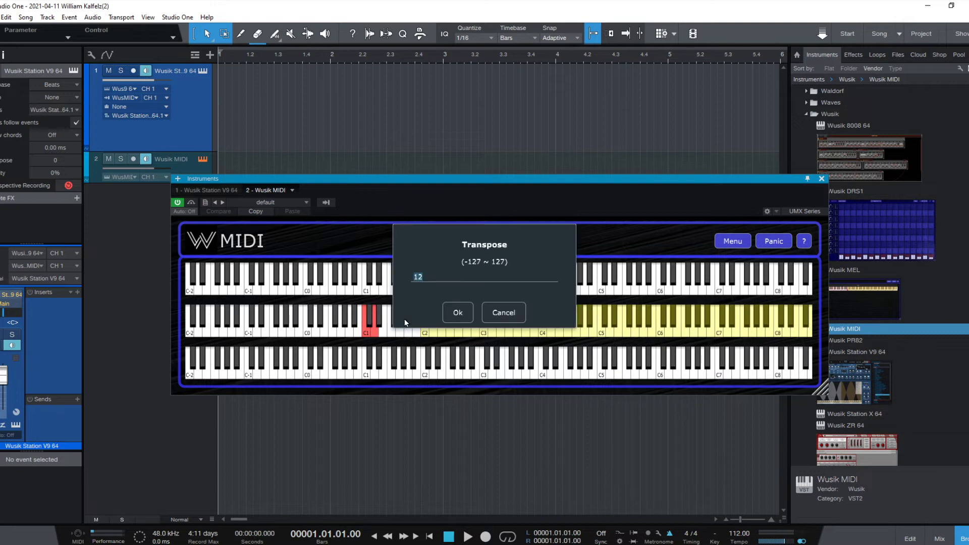
click(511, 317)
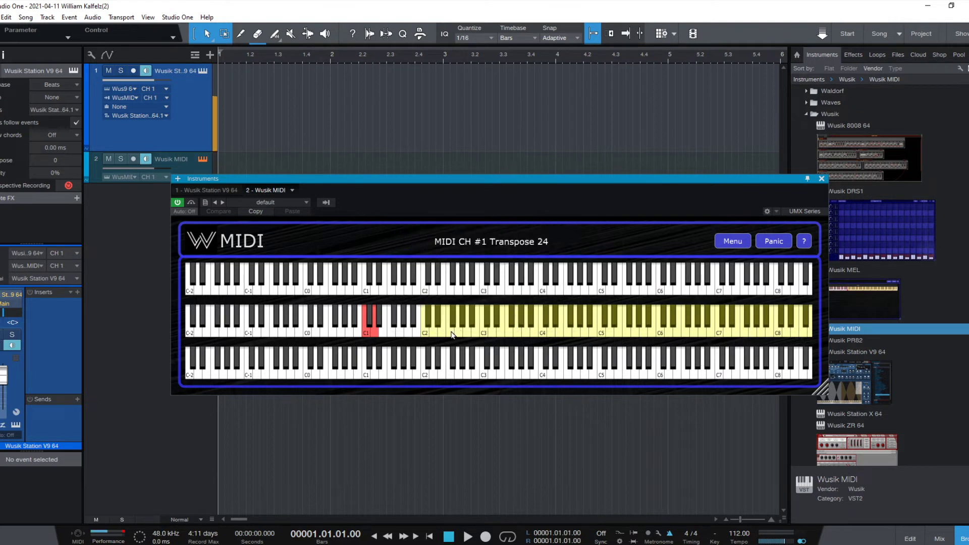
Add a Hold Notes key beside C1, then trigger Panic to release held notes.
right_click(375, 334)
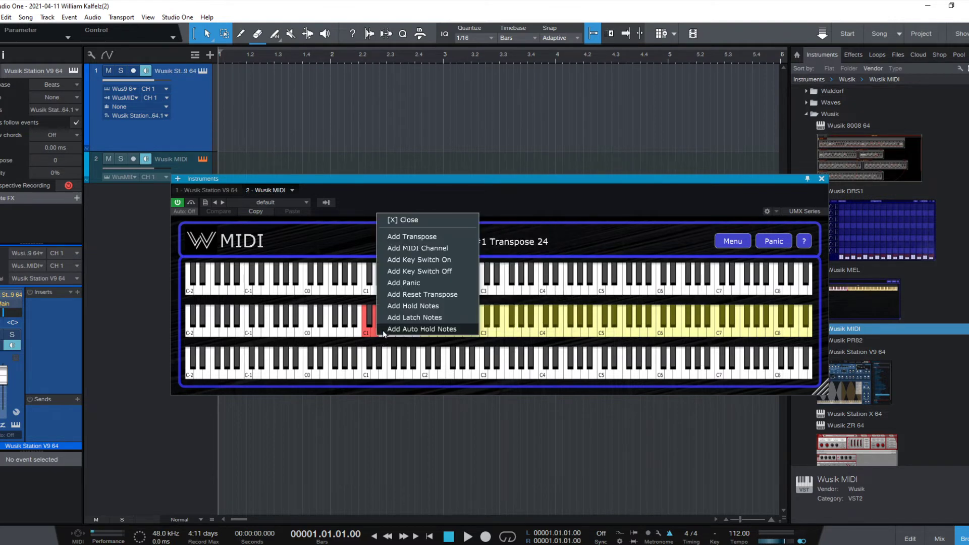
click(452, 307)
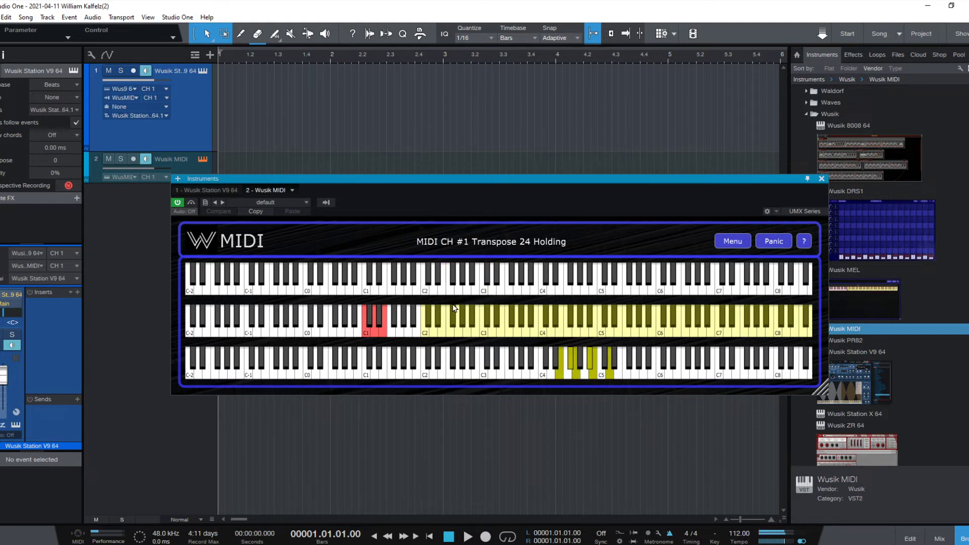
click(774, 240)
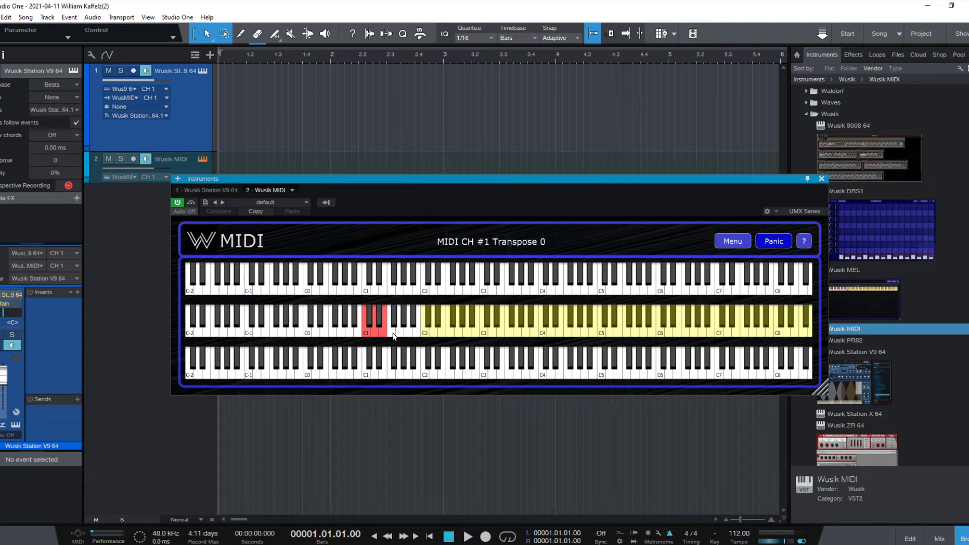
Add an all-notes-off Panic key near C1, then bring up another key's section options.
mouse_move(365, 330)
right_click(368, 323)
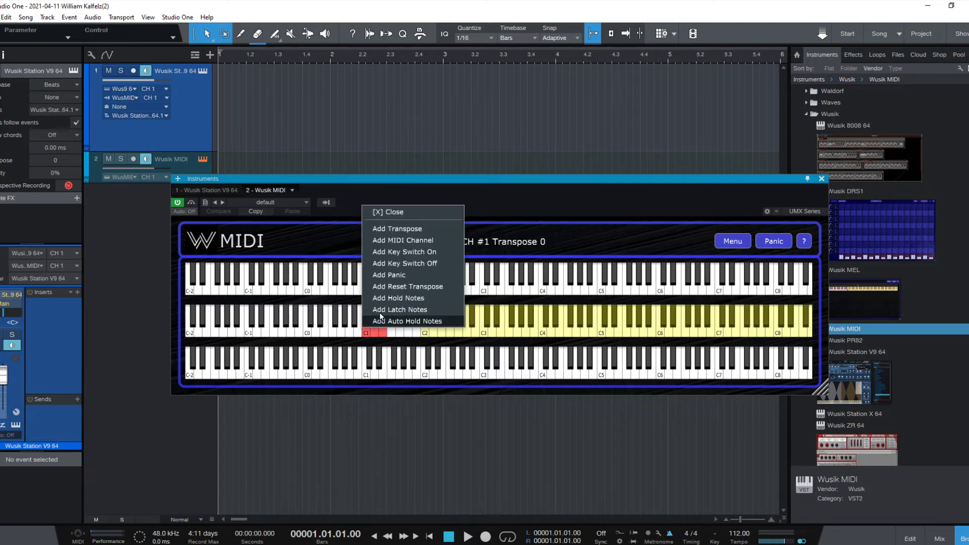
click(416, 274)
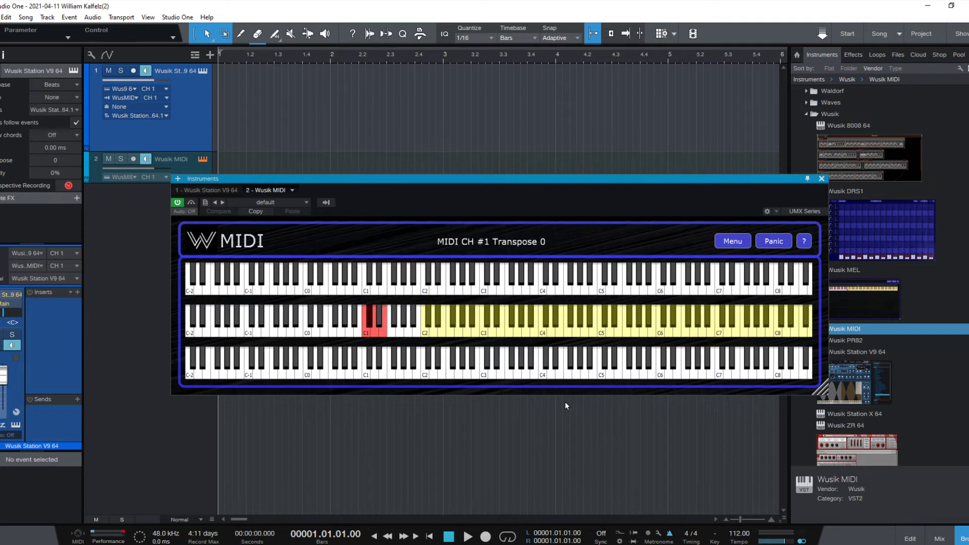
mouse_move(368, 318)
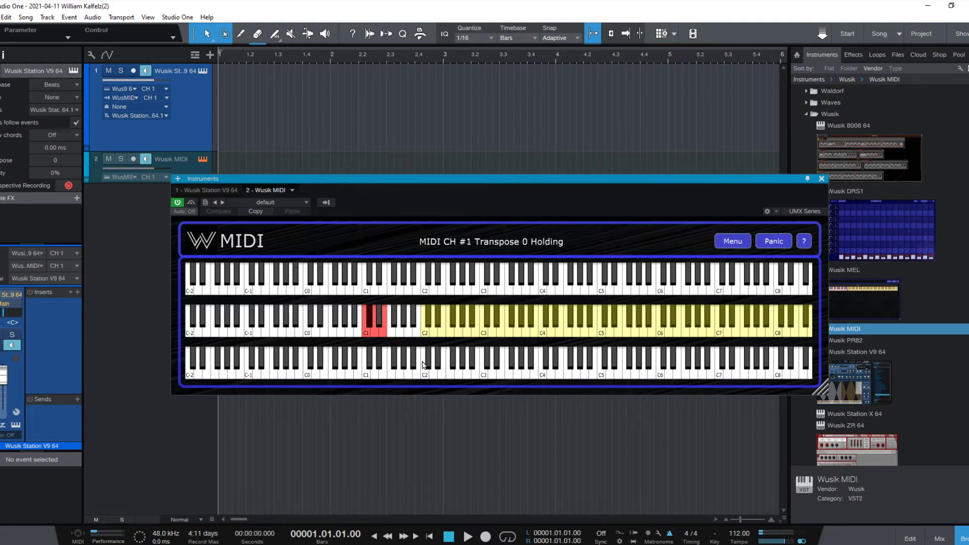
right_click(392, 339)
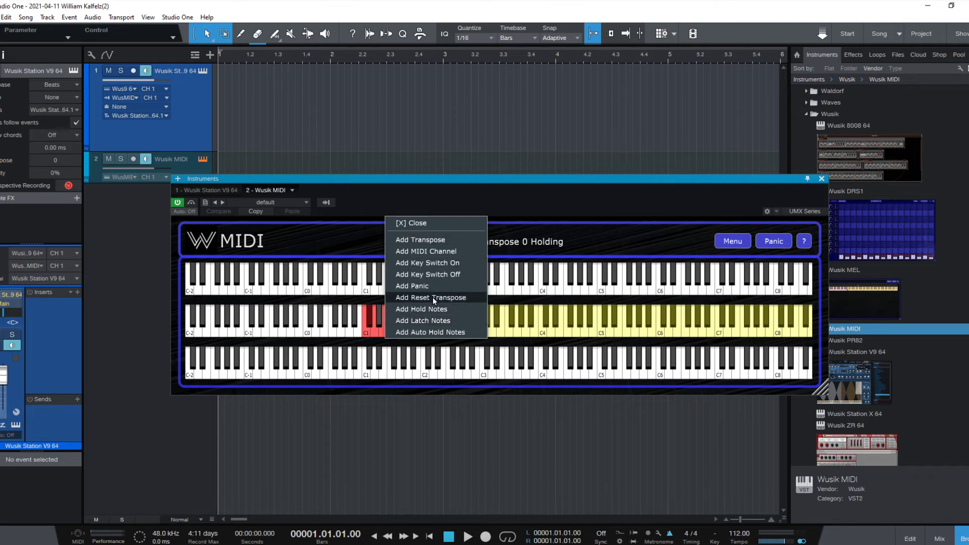
Dismiss the key options and clear all Wusik MIDI settings.
click(462, 267)
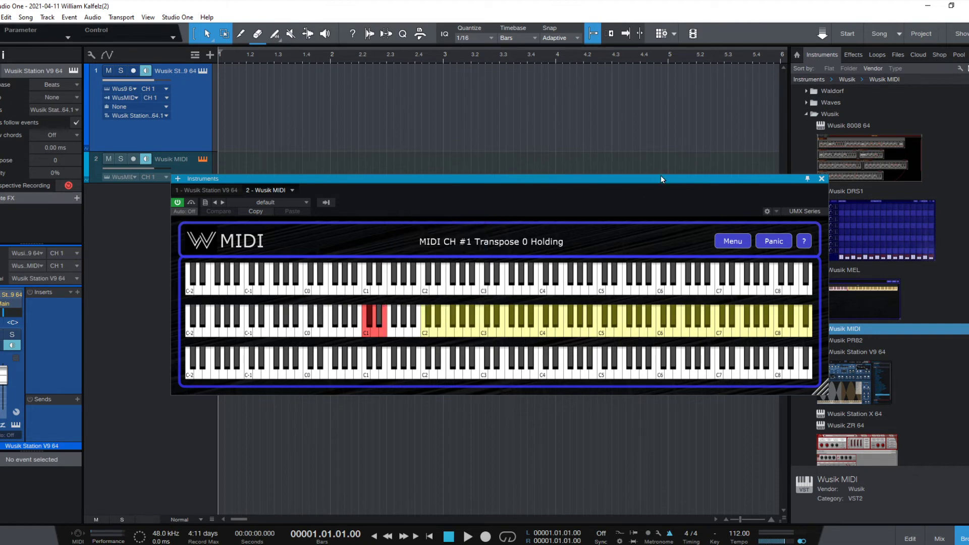
click(725, 243)
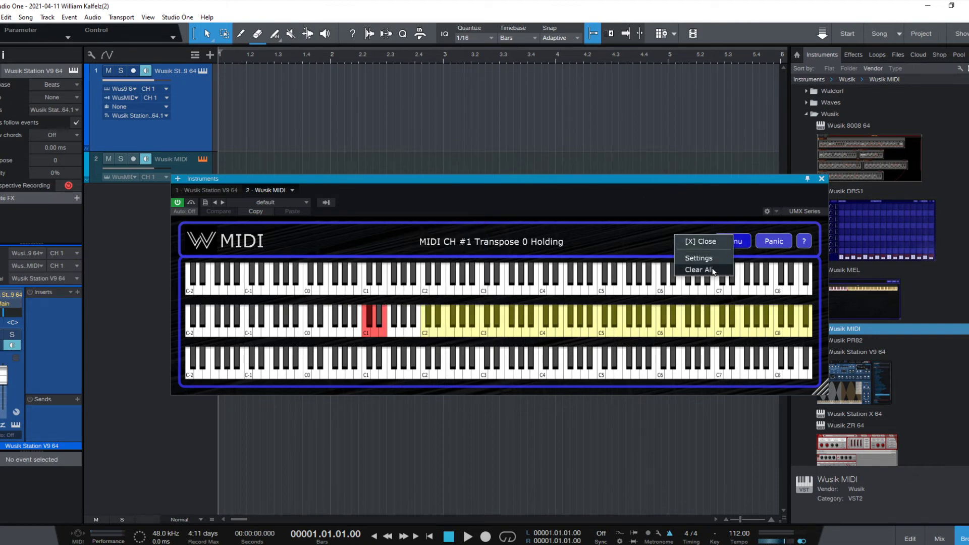
click(715, 273)
click(458, 312)
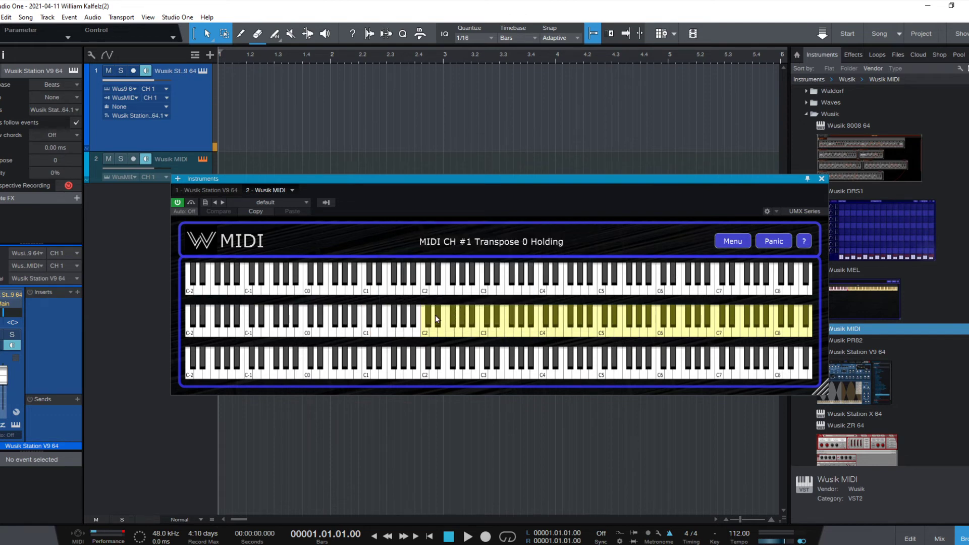
Make C1 a Key Switch On key and the next two keys Key Switch Off keys.
right_click(368, 334)
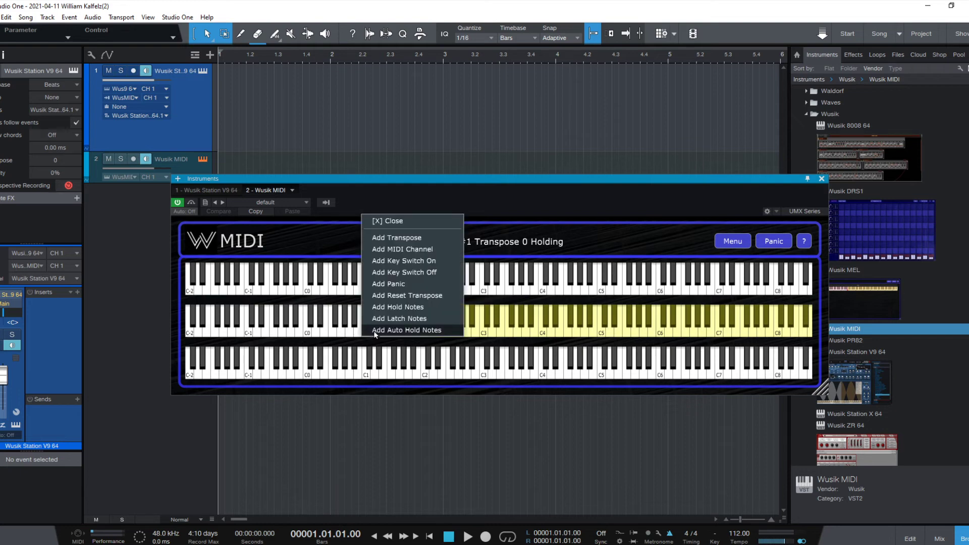
click(431, 262)
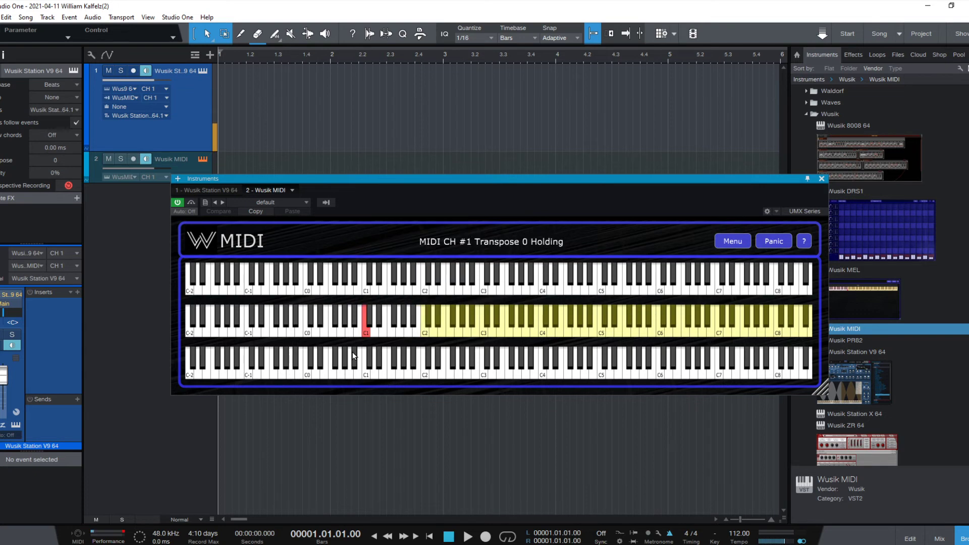
right_click(374, 336)
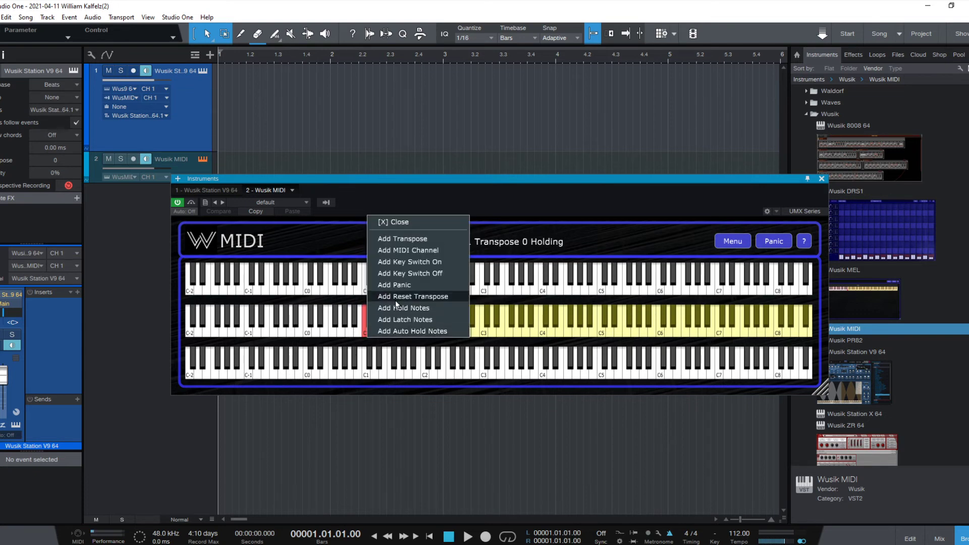
click(435, 273)
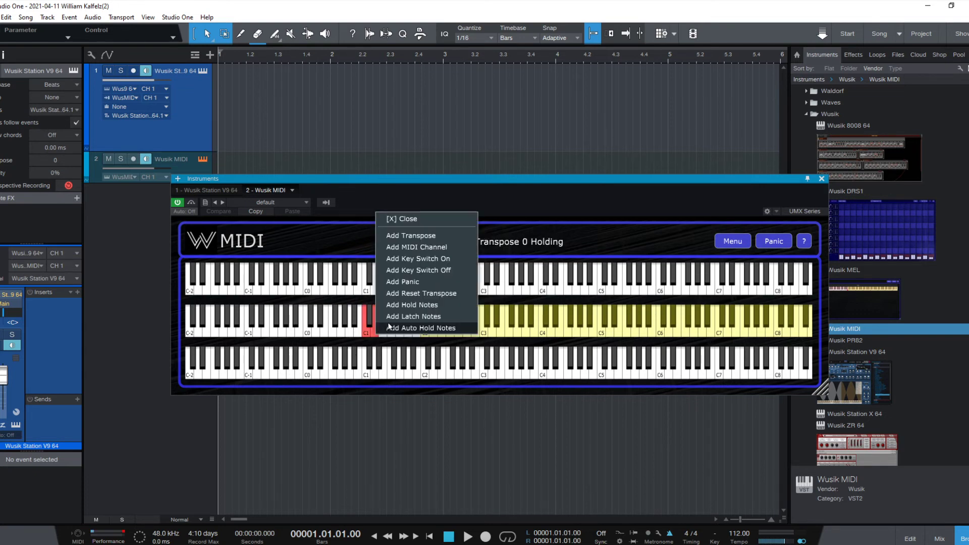
right_click(382, 333)
click(420, 270)
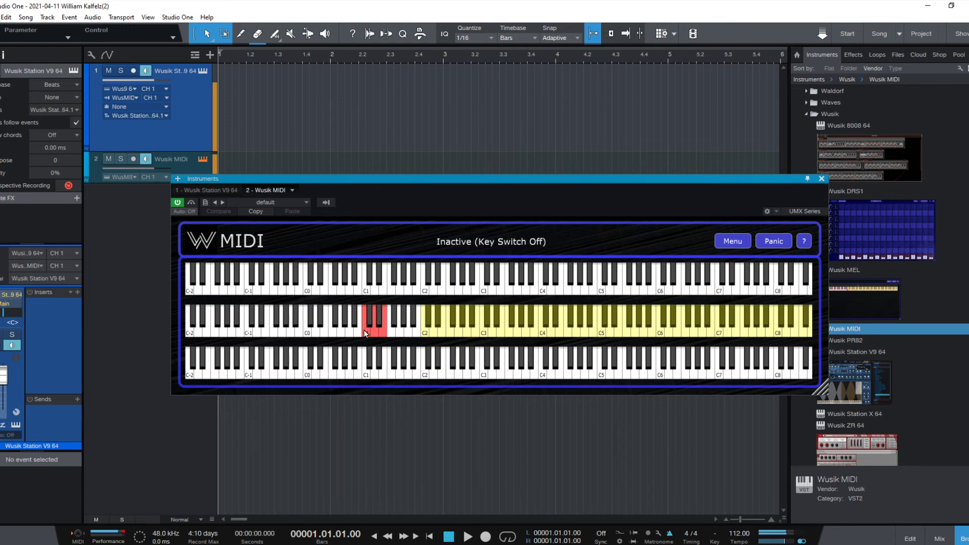
Toggle Key Switch on and off with the red C1 keys, leaving it Off (Inactive).
click(365, 333)
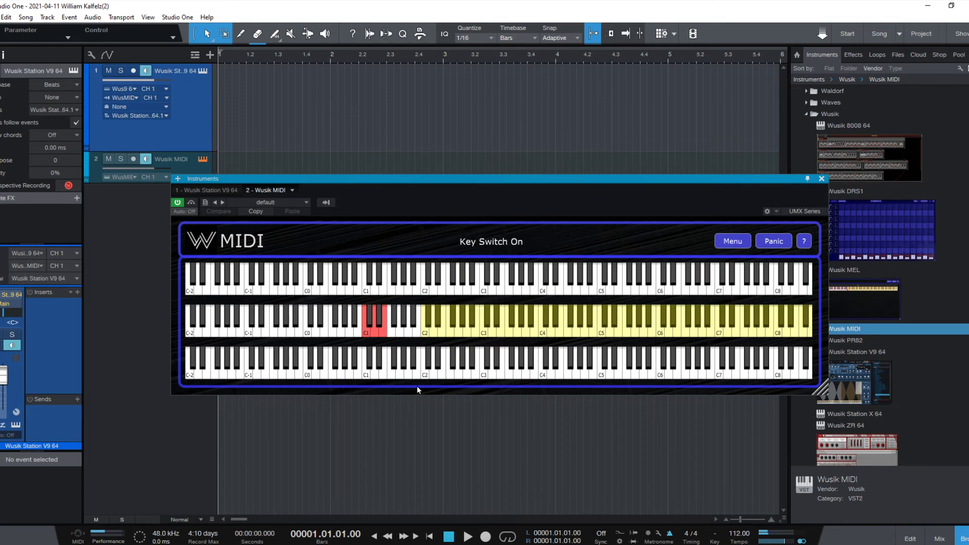
click(366, 336)
click(387, 335)
click(366, 336)
click(374, 335)
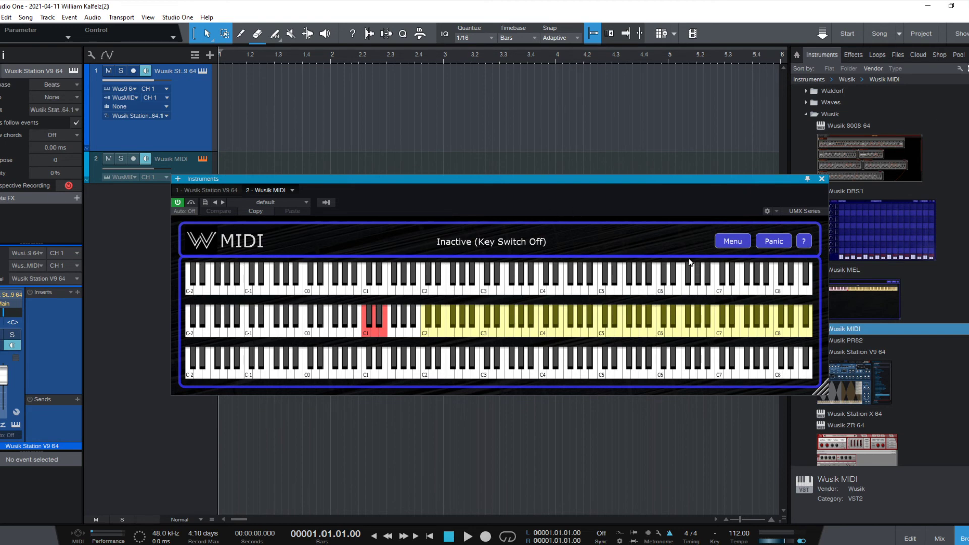
click(804, 241)
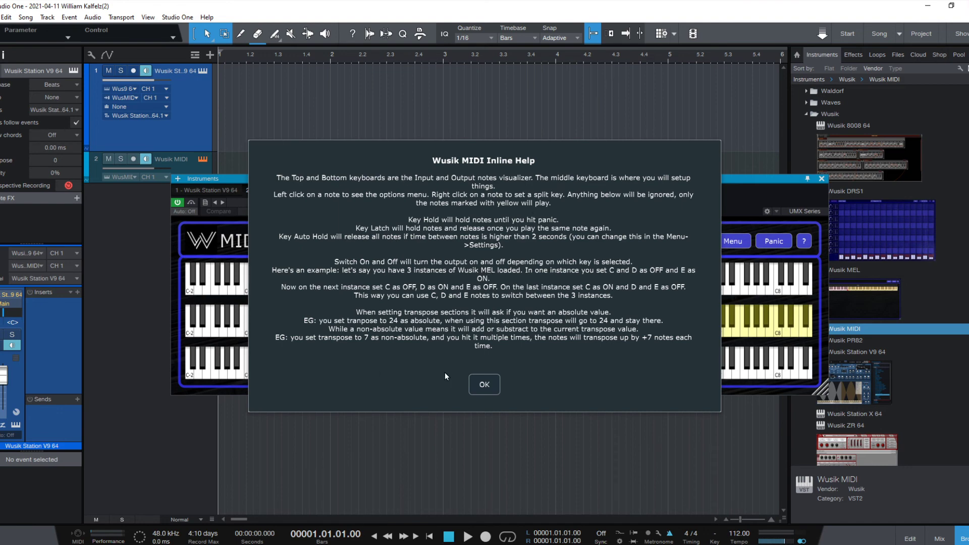
click(484, 385)
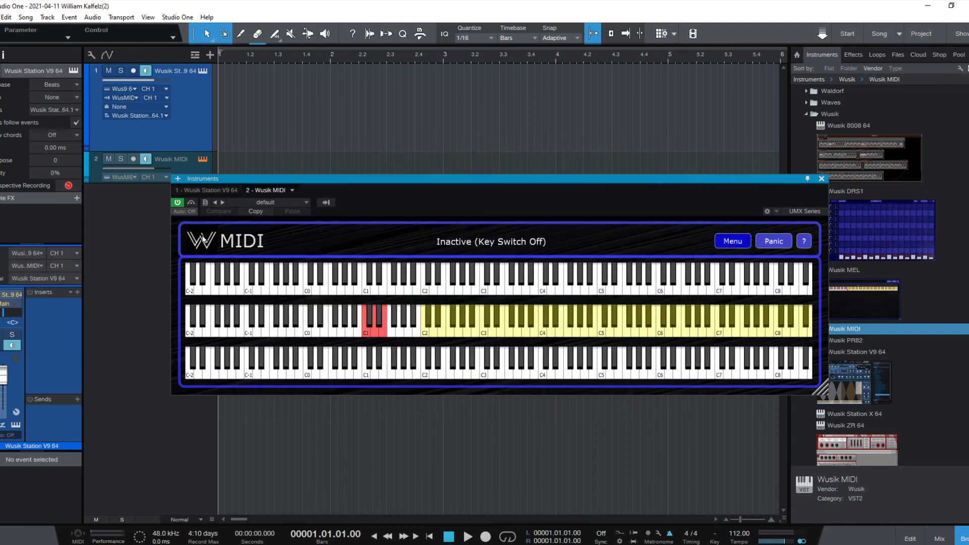
click(196, 240)
Dismiss the About box, try split points around C3–C5, then settle just above the red C1 keys.
click(485, 322)
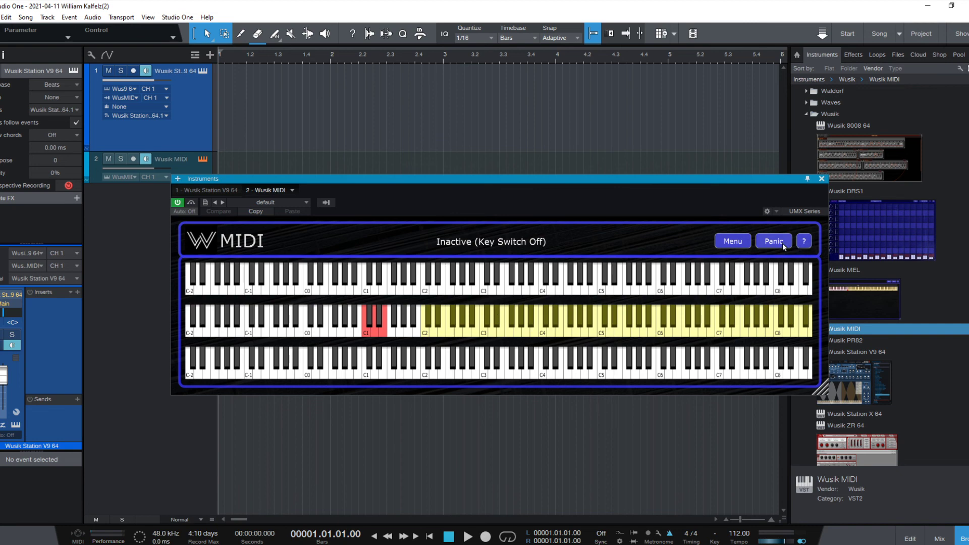
click(395, 334)
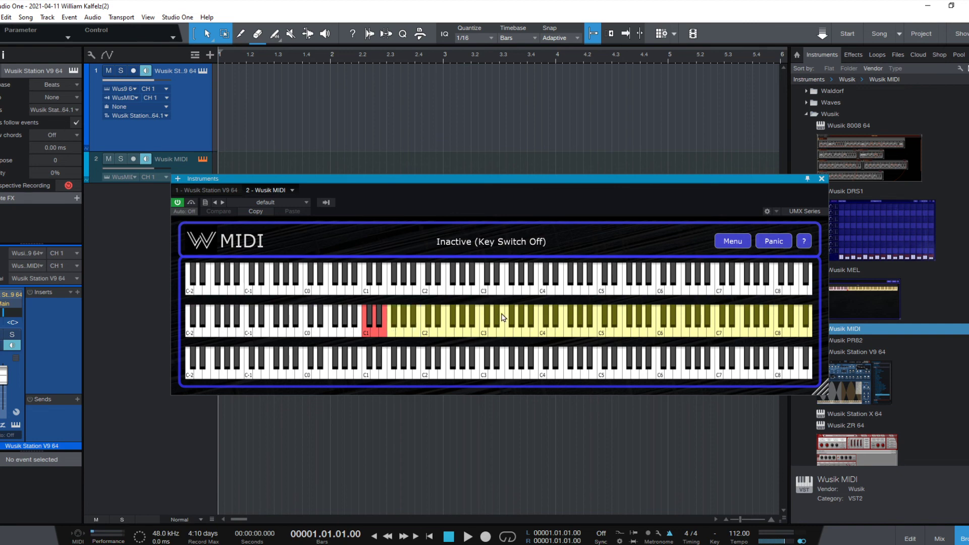
click(543, 328)
click(611, 333)
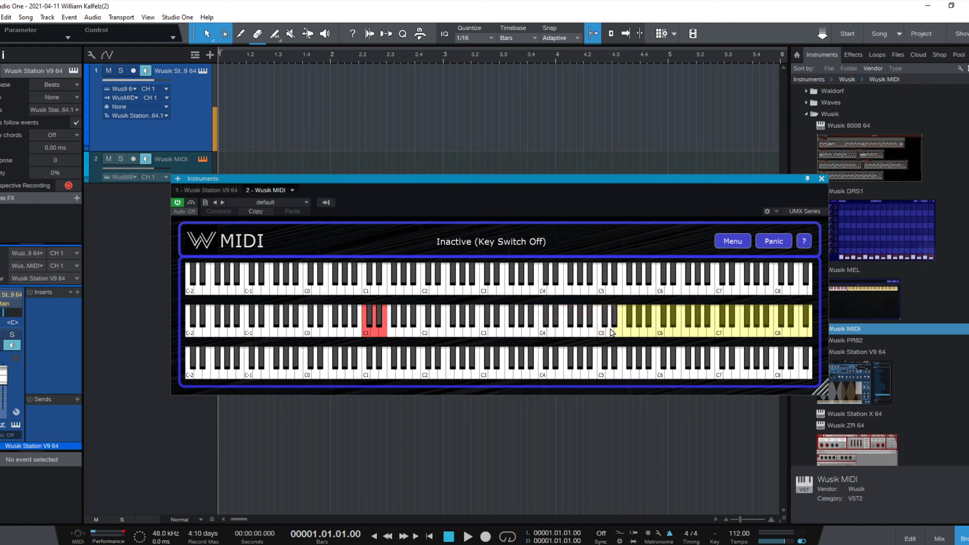
click(474, 327)
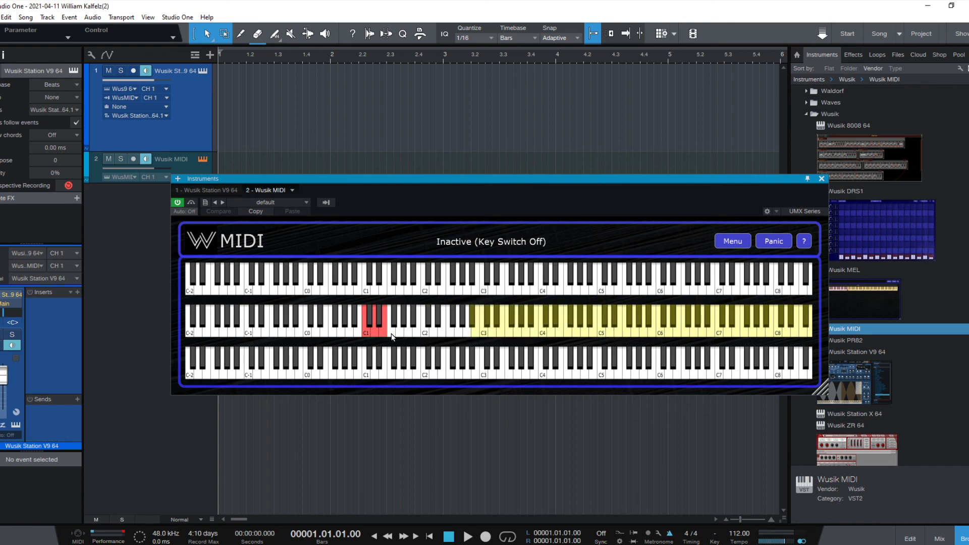
click(392, 334)
click(366, 331)
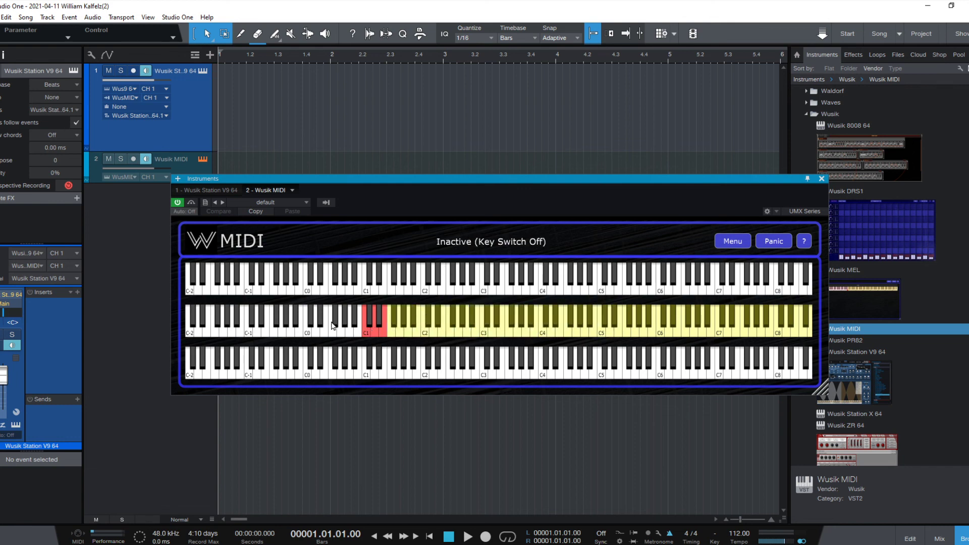